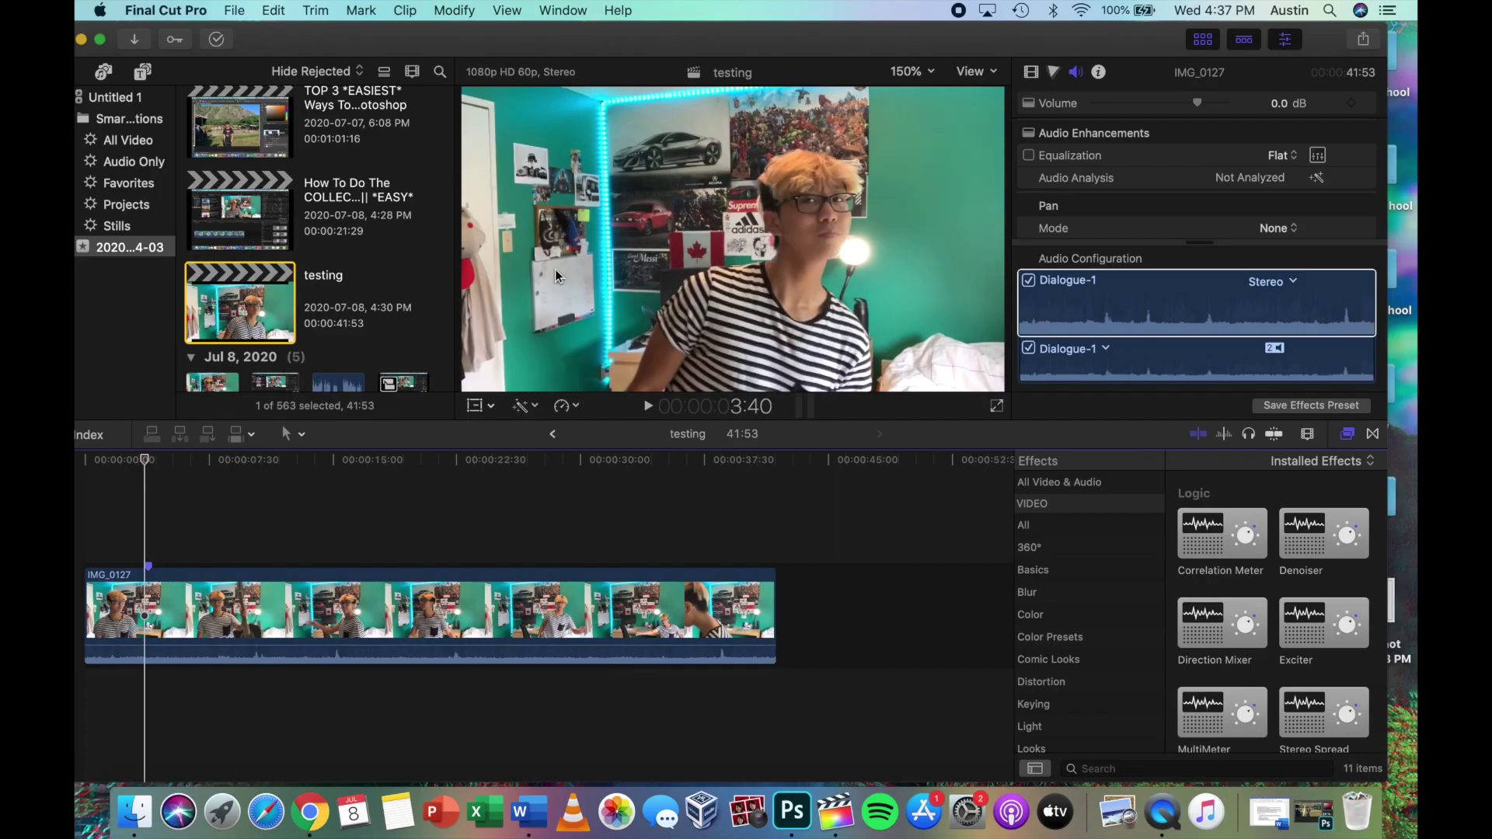
- Add the desktop screenshot as a connected clip above the start of IMG_0127, with a length of 3:40
drag(955, 38, 699, 40)
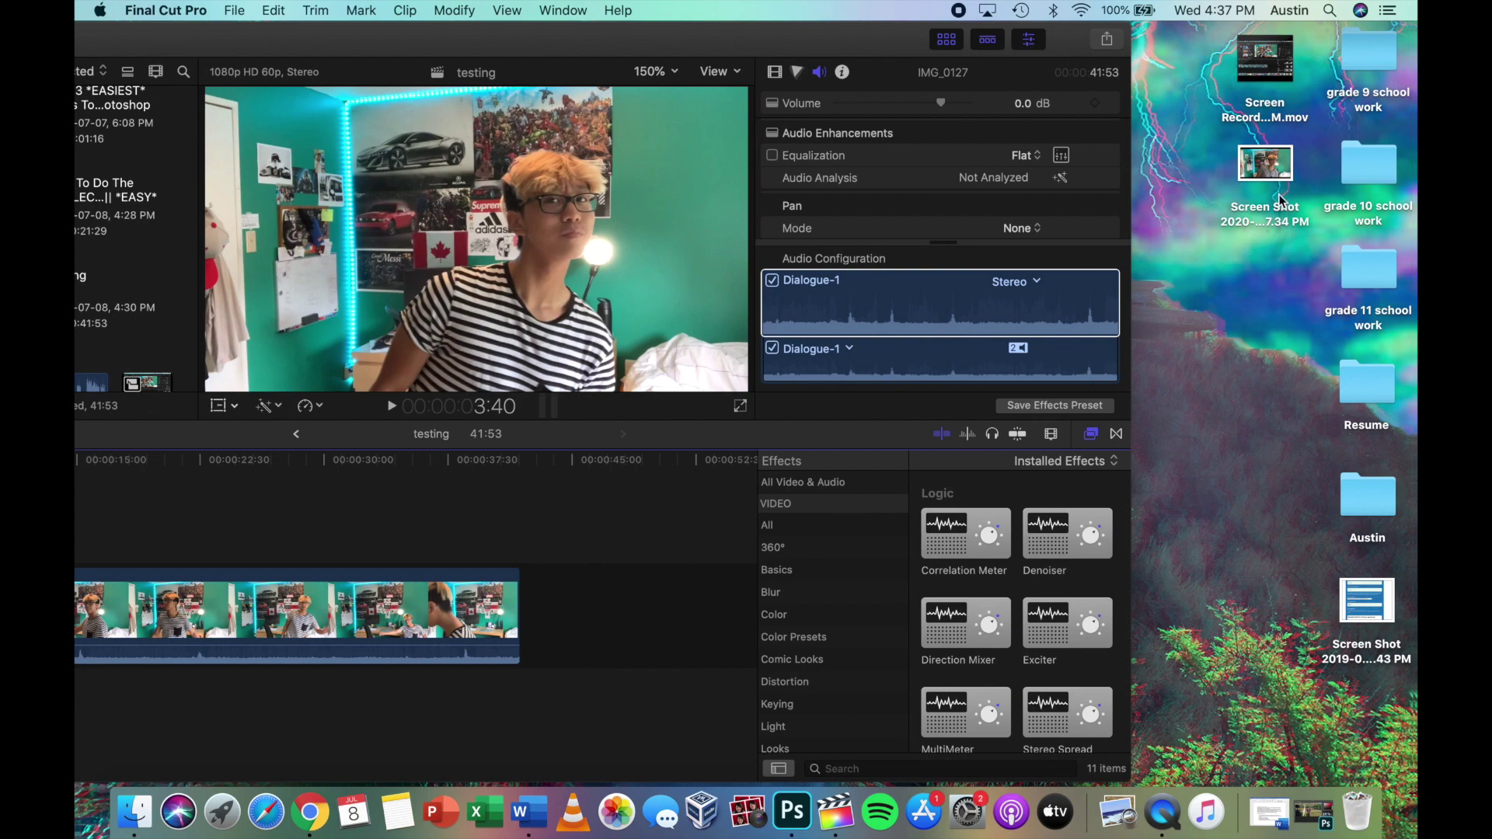
drag(1280, 172, 481, 498)
drag(430, 23, 899, 21)
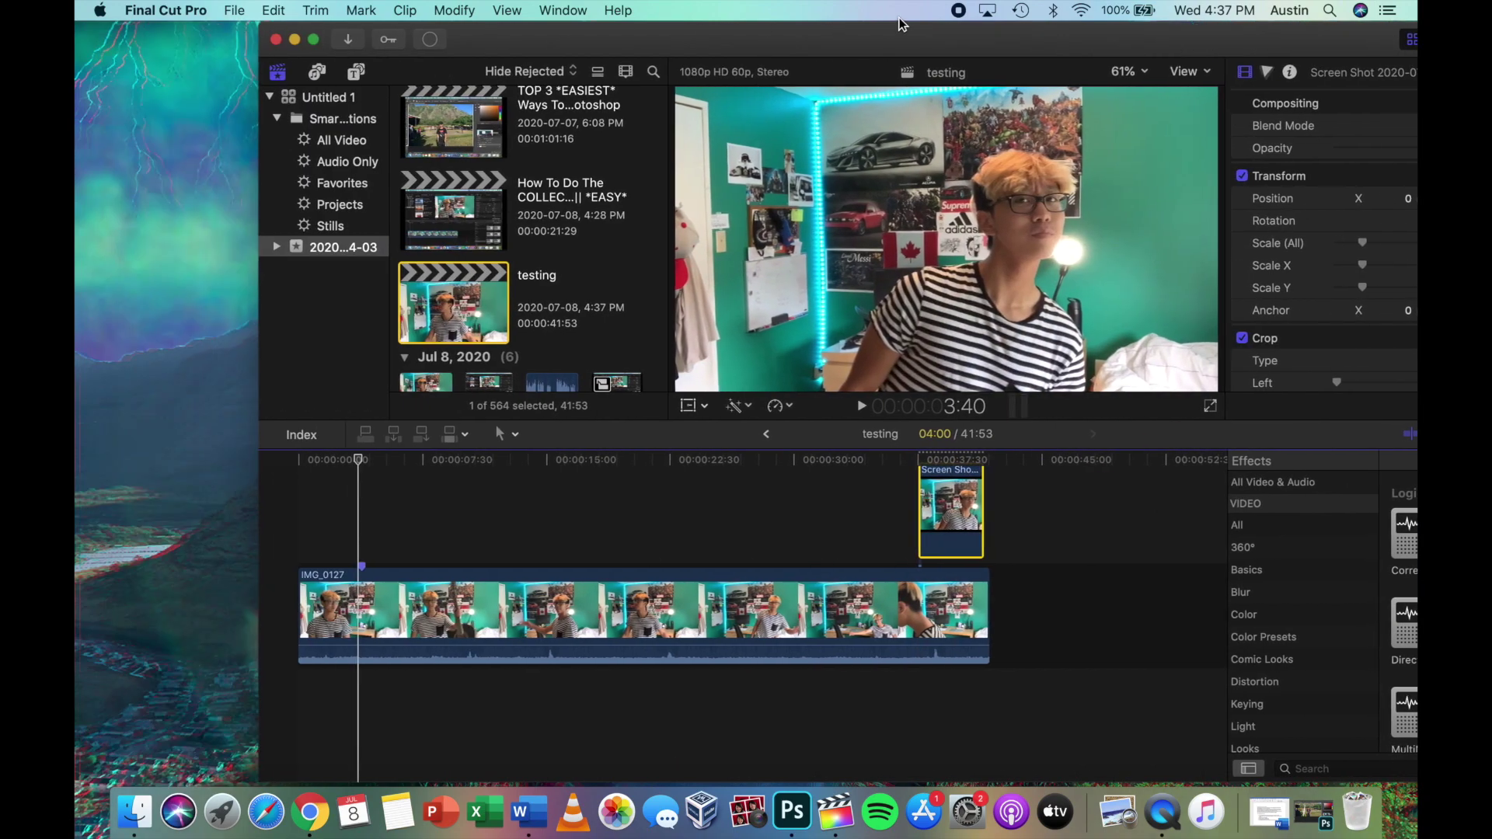
drag(948, 498, 310, 497)
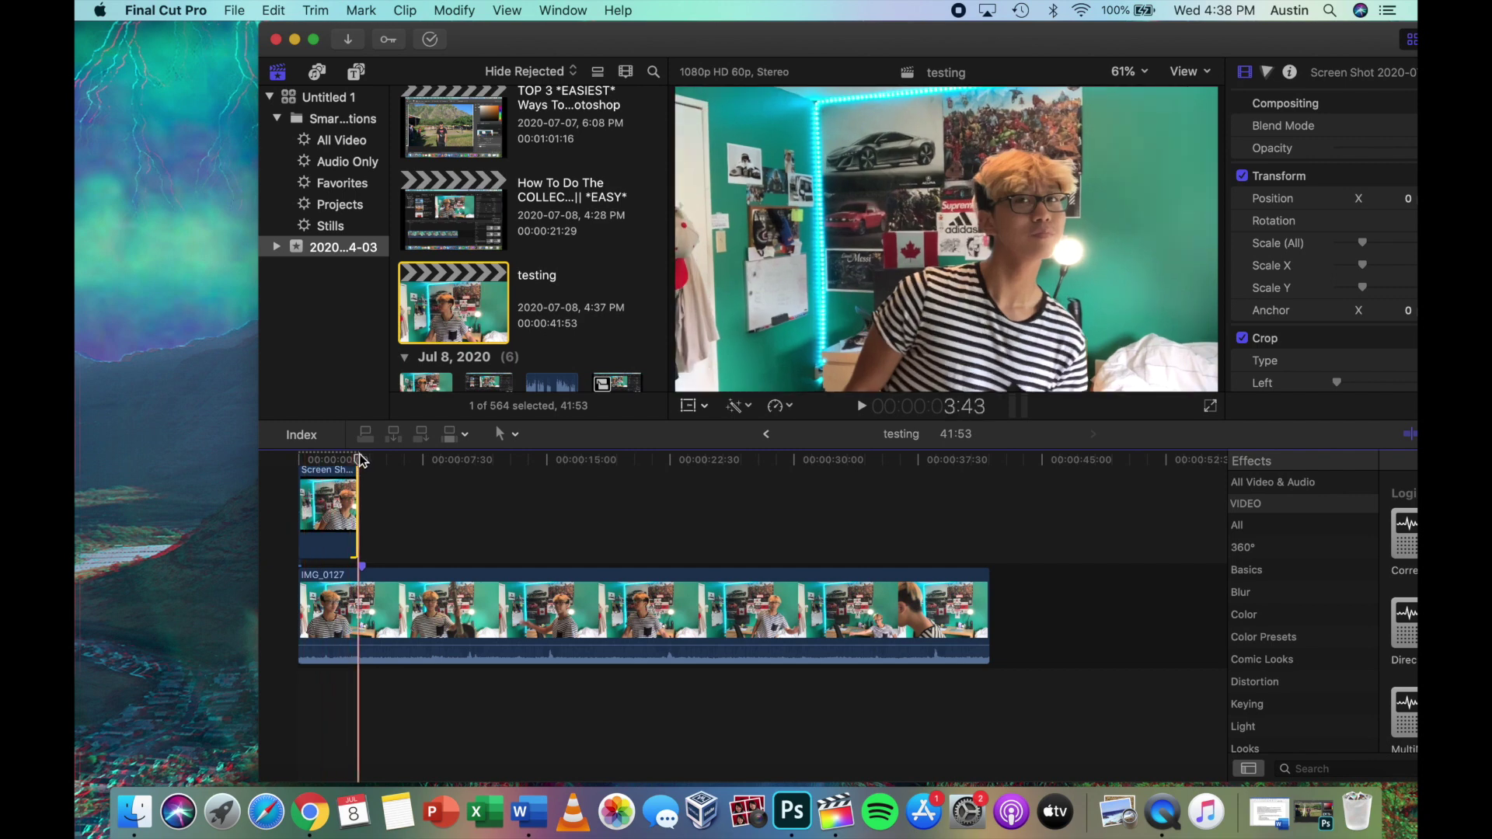
- Scale the screenshot clip to 112% so it lines up with the video frame
double_click(935, 33)
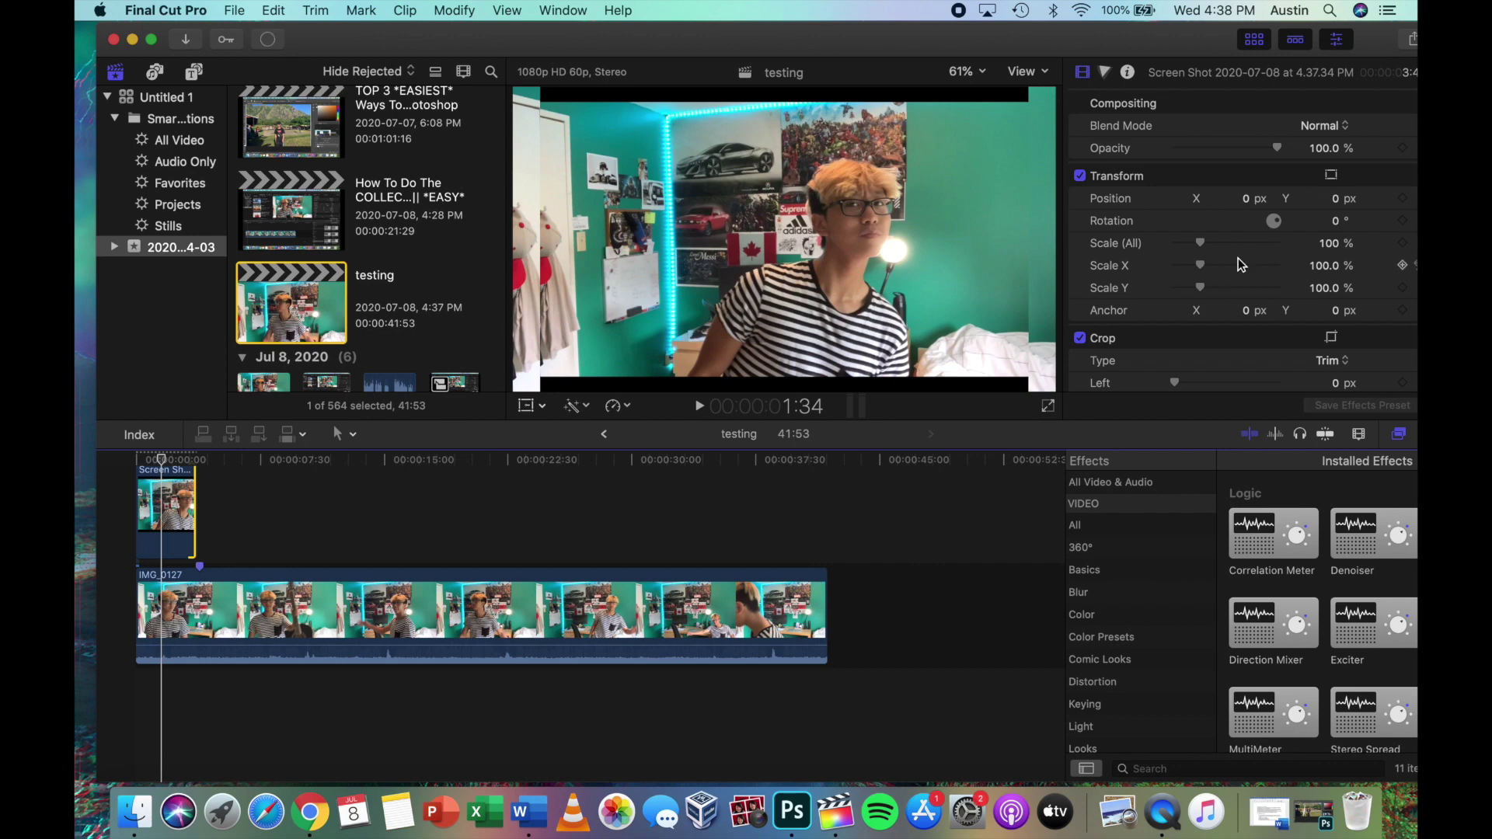
drag(1202, 246, 1206, 246)
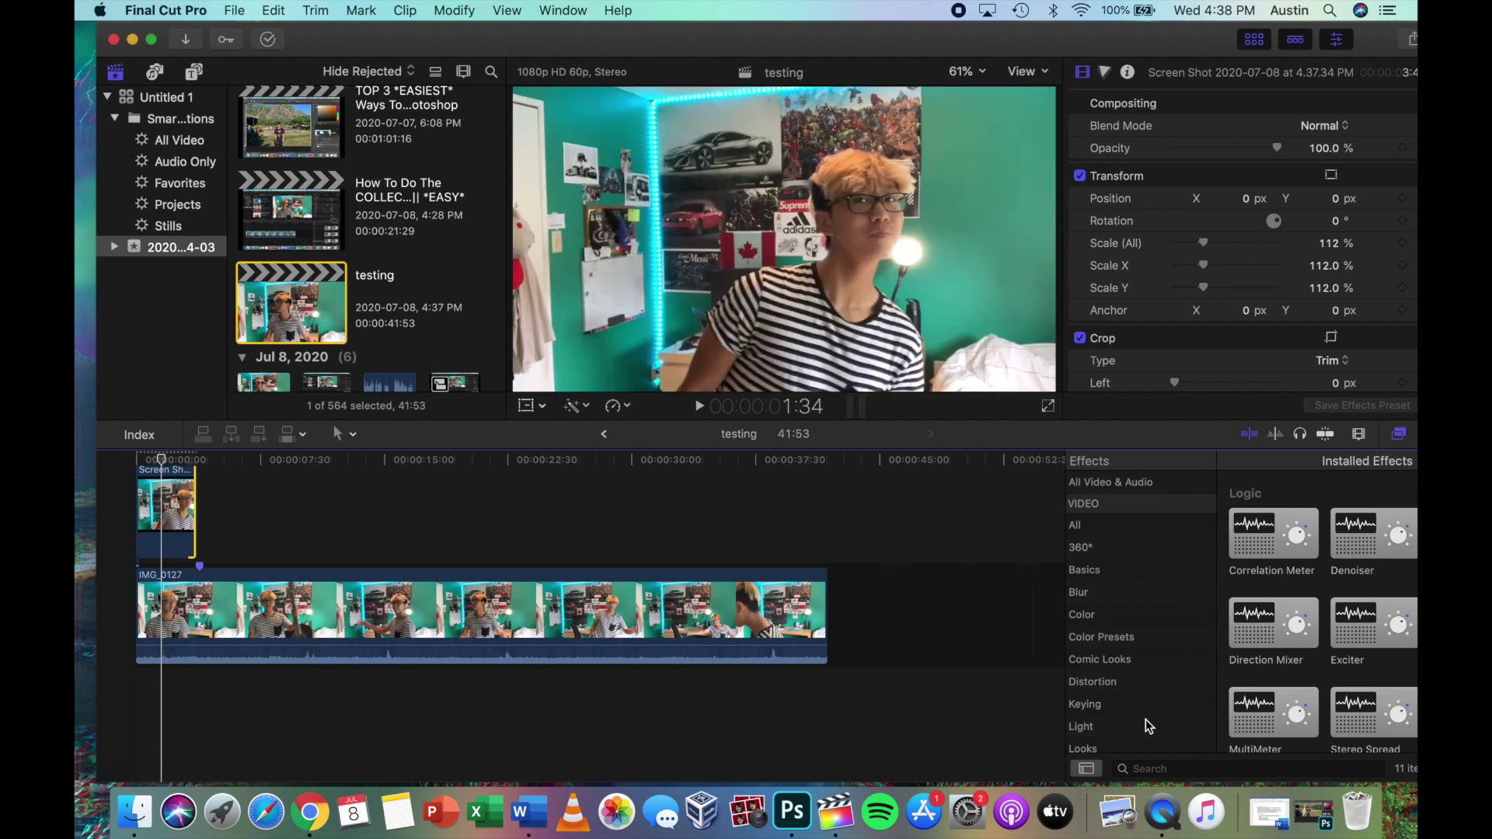
- Apply the Draw Mask effect from the Masks category to the screenshot clip
scroll(1101, 717, down, 2)
scroll(1100, 716, up, 2)
click(1110, 481)
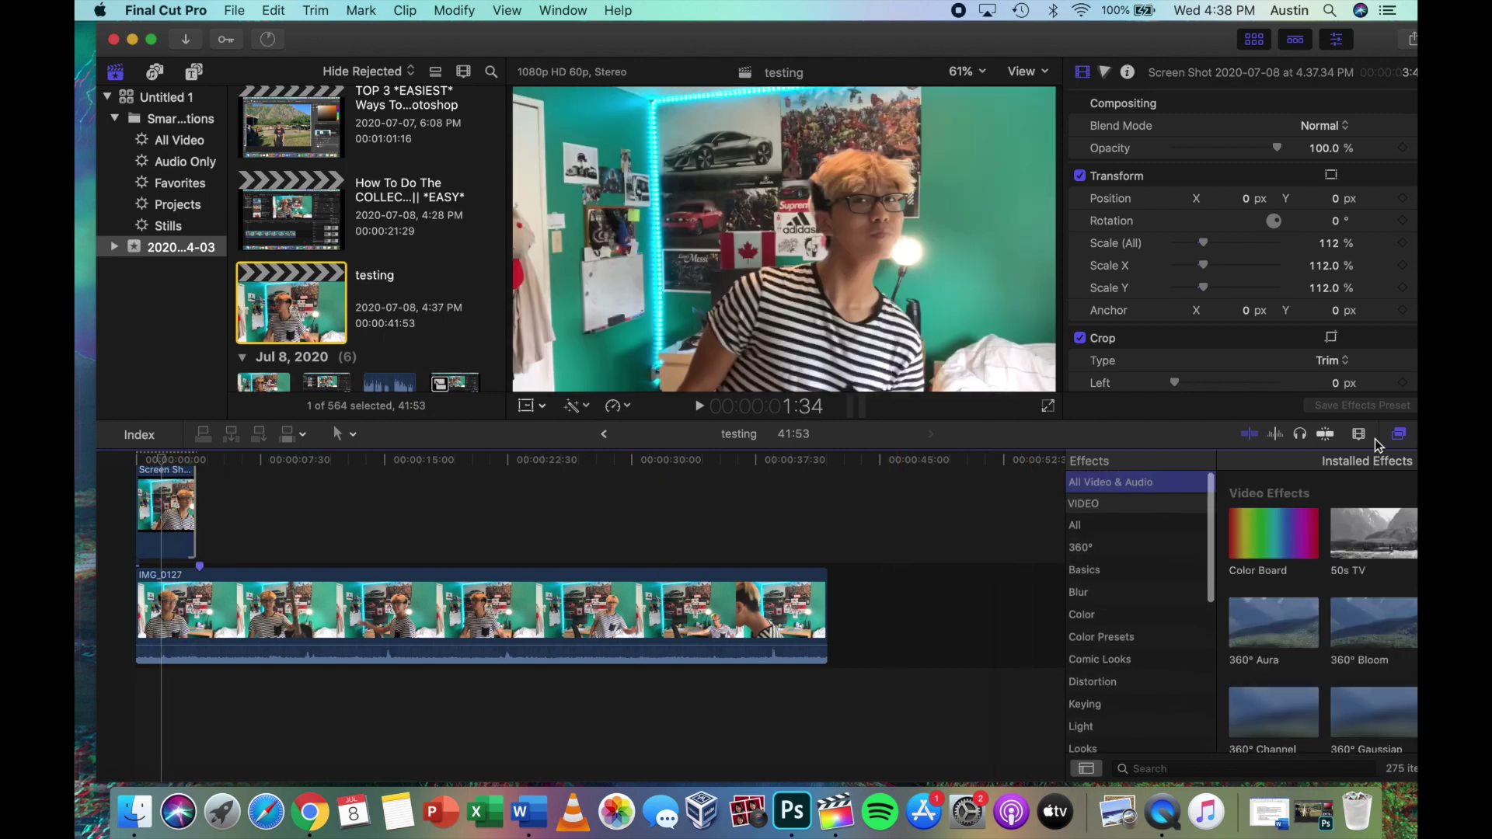
drag(1138, 40, 1117, 41)
click(1128, 769)
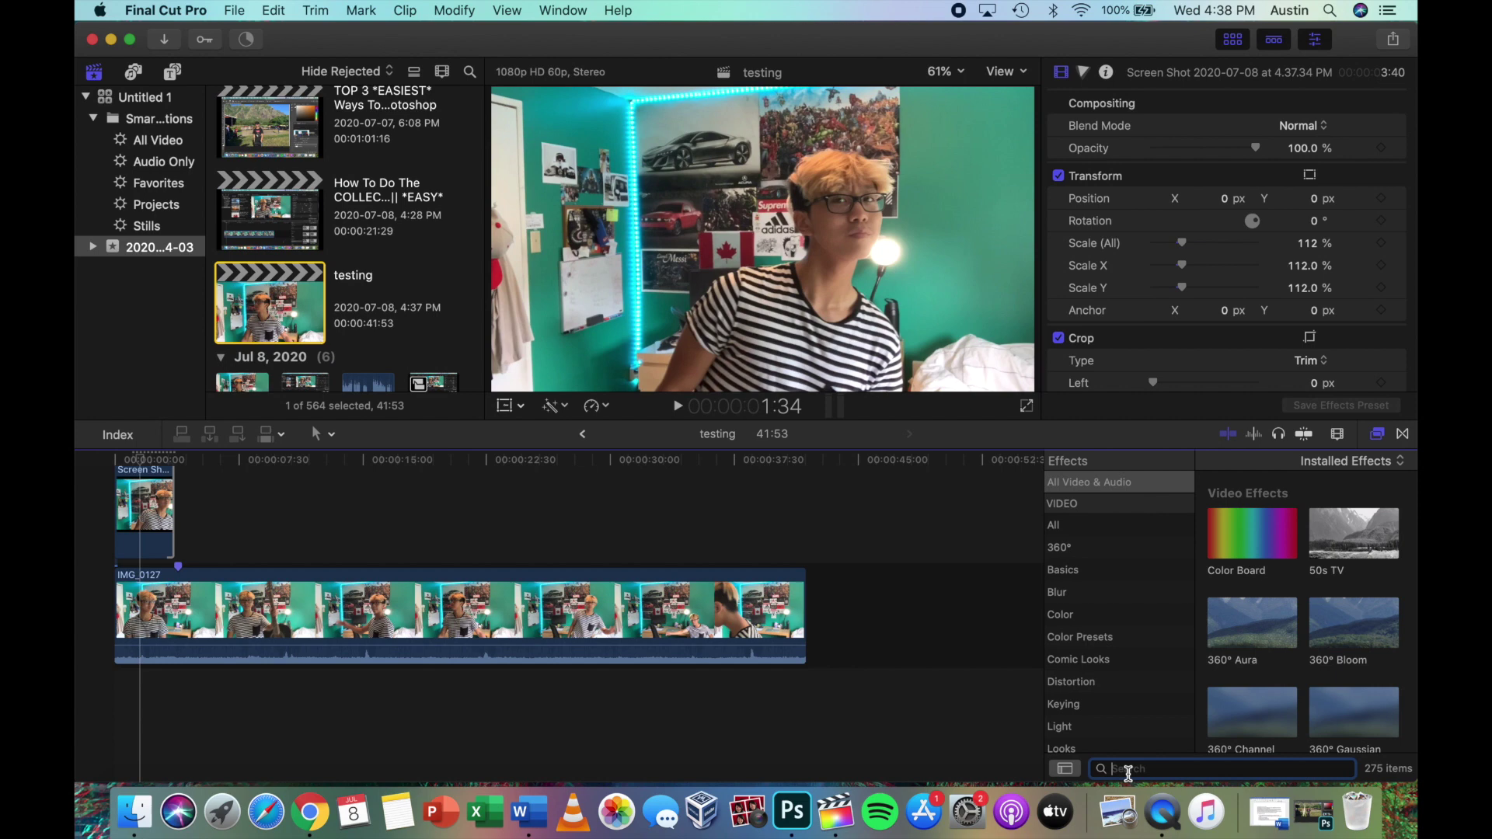
scroll(1100, 637, down, 4)
click(1094, 619)
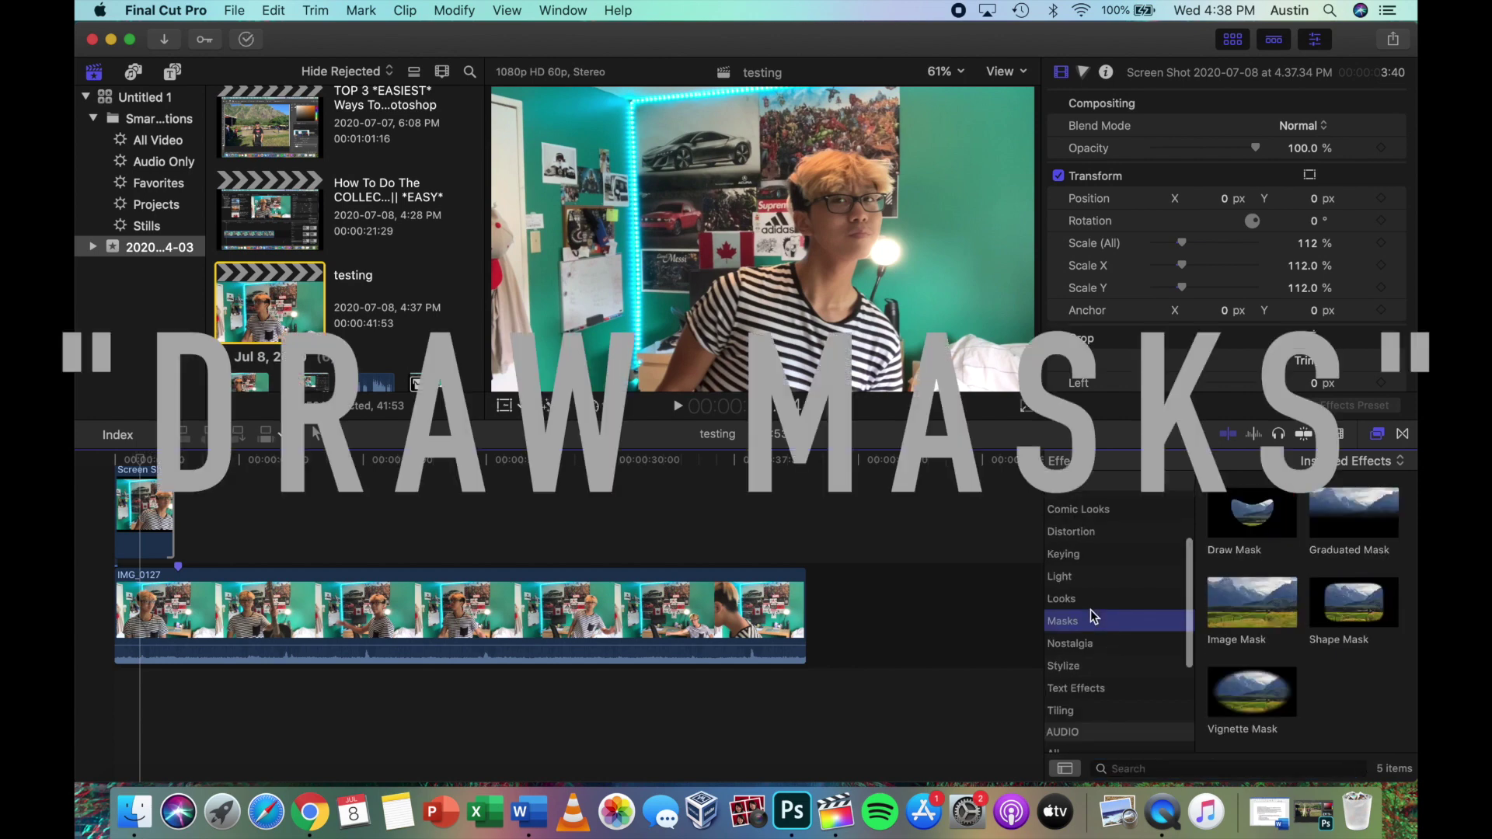
drag(1259, 509, 149, 519)
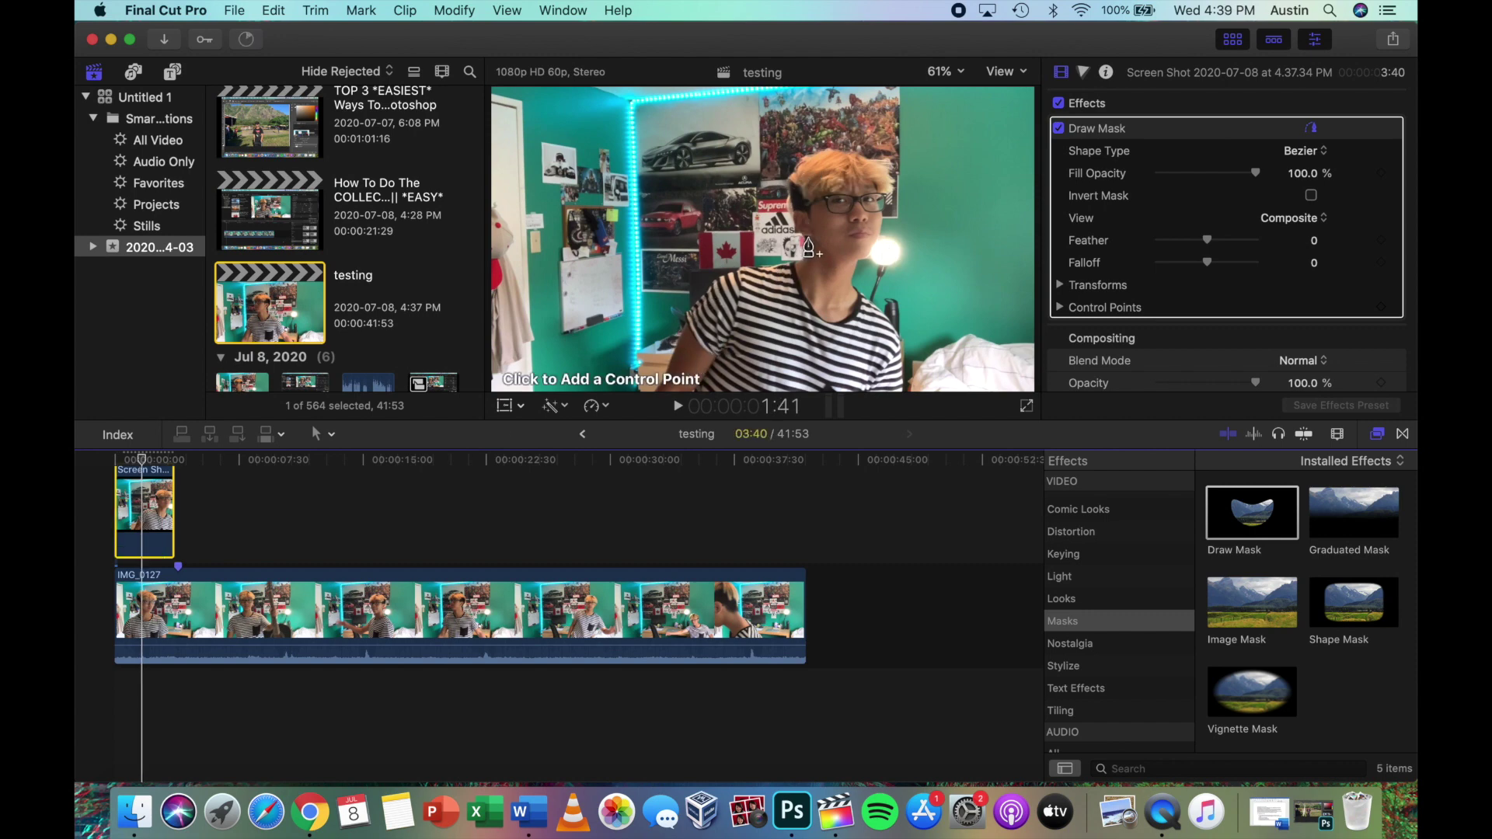
- Draw a closed mask with closely spaced control points around the person's head in the screenshot clip
click(808, 239)
click(819, 245)
key(super+z)
click(832, 254)
click(848, 259)
click(861, 259)
click(870, 254)
click(876, 244)
click(880, 232)
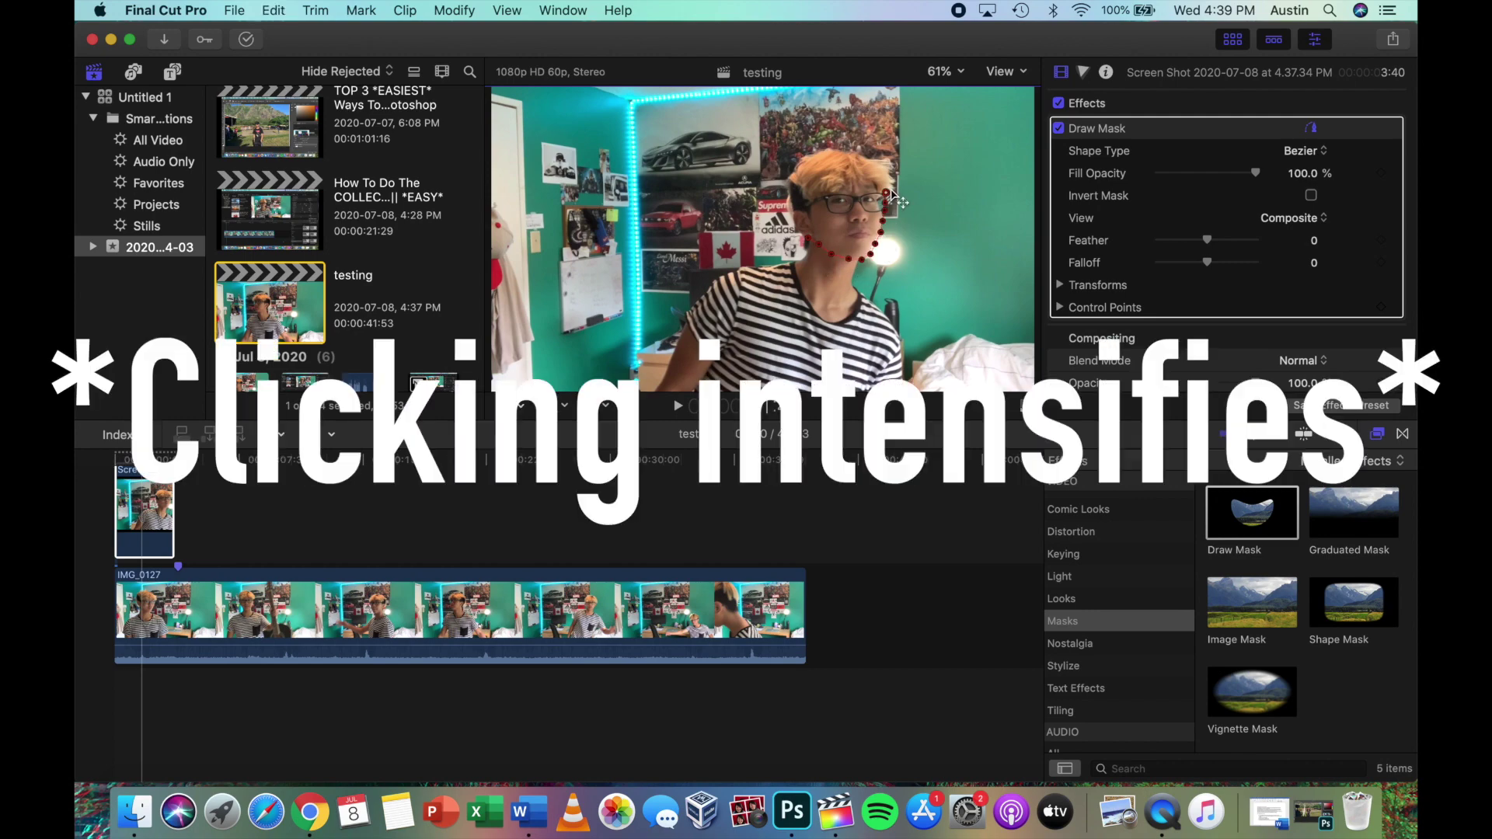
click(882, 221)
click(885, 210)
key(super+z)
click(886, 192)
click(890, 180)
click(890, 159)
click(870, 156)
click(855, 150)
click(839, 149)
click(824, 152)
click(809, 160)
click(798, 172)
click(792, 187)
click(789, 203)
click(793, 215)
click(796, 228)
click(808, 245)
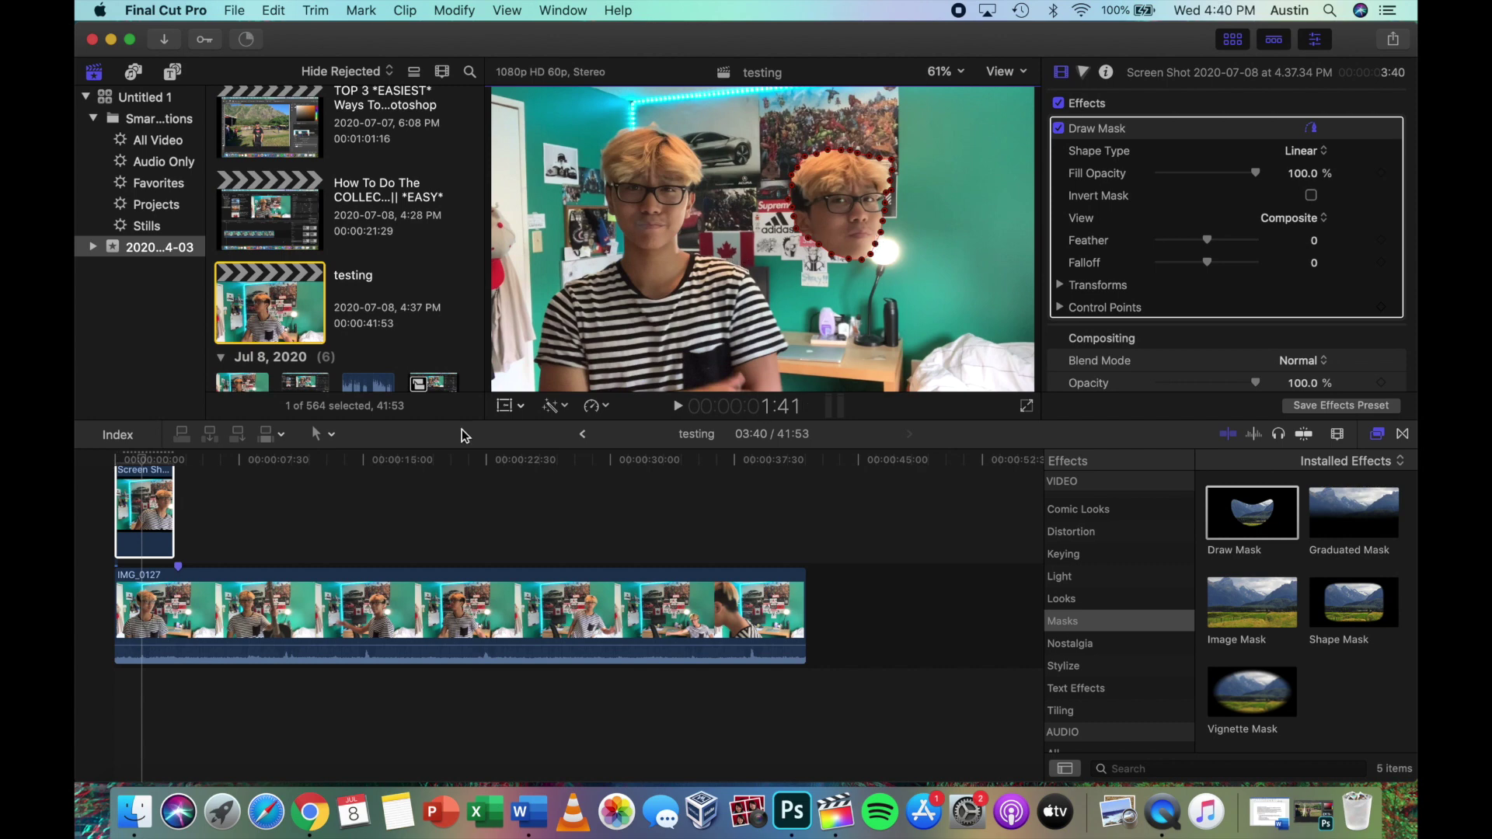
- Play back the start of the timeline to check the cut-out head over the video
click(144, 513)
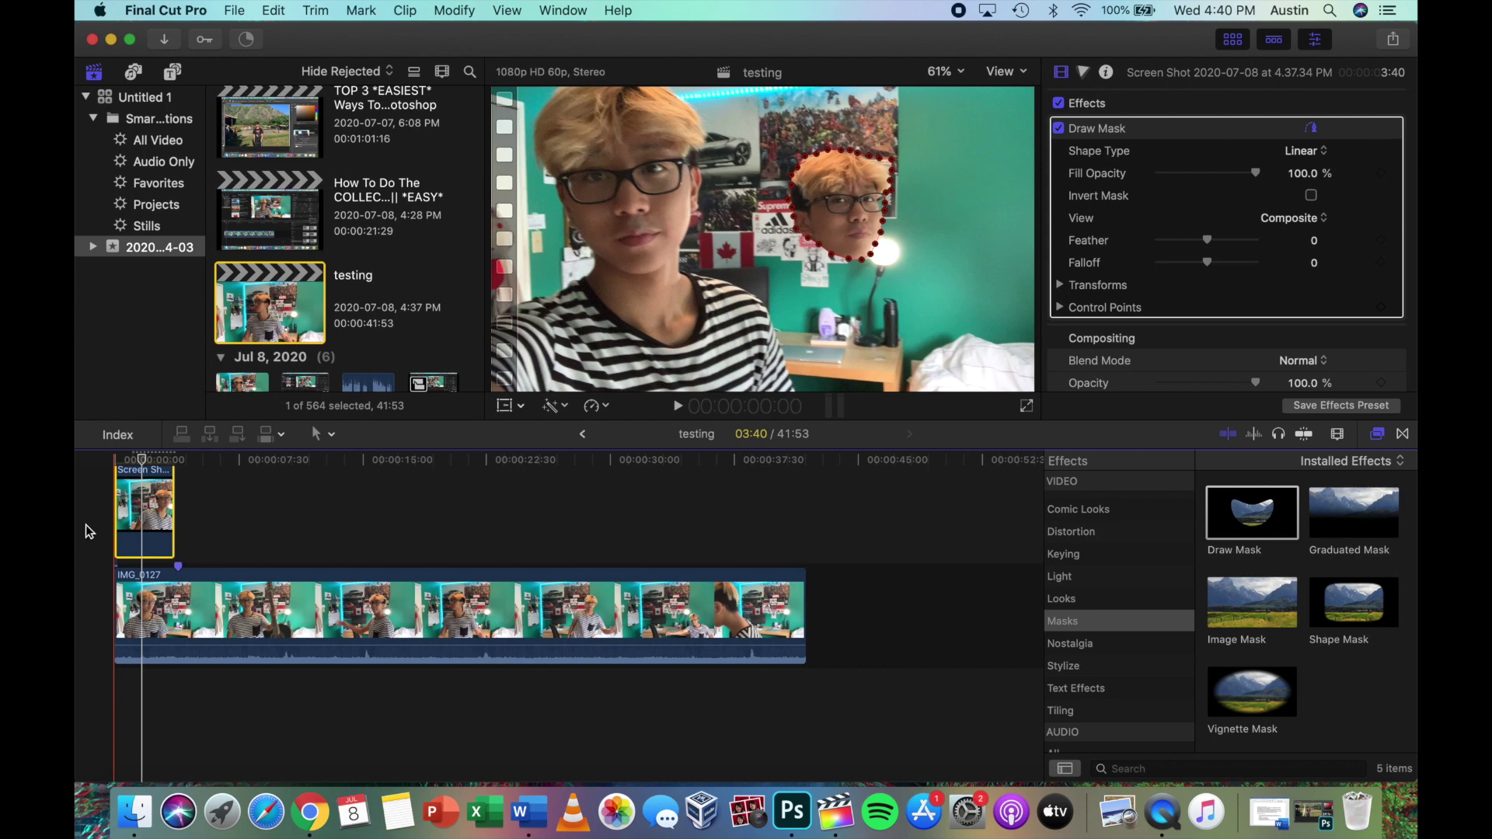
key(space)
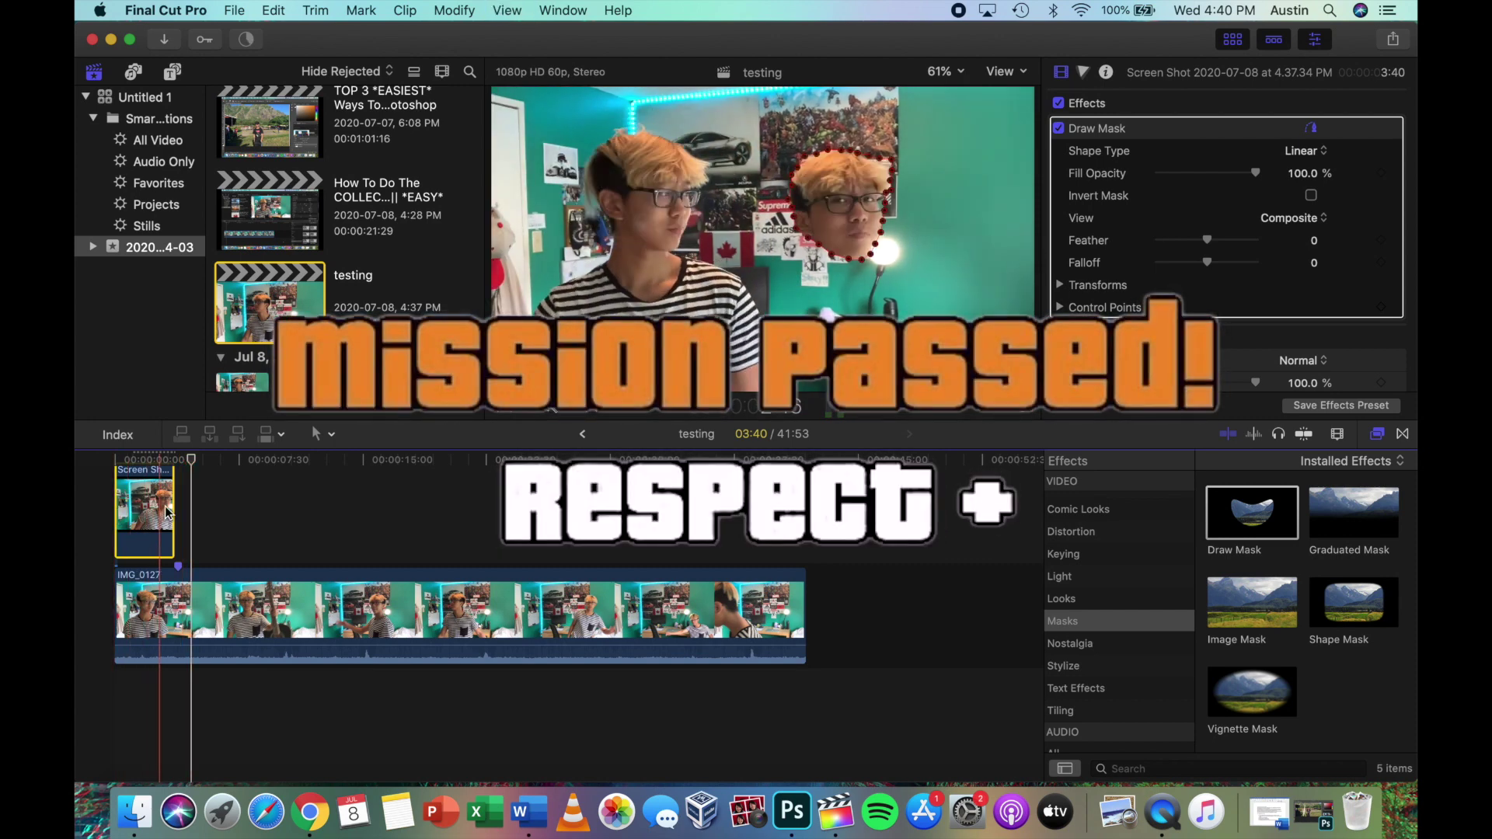
click(161, 613)
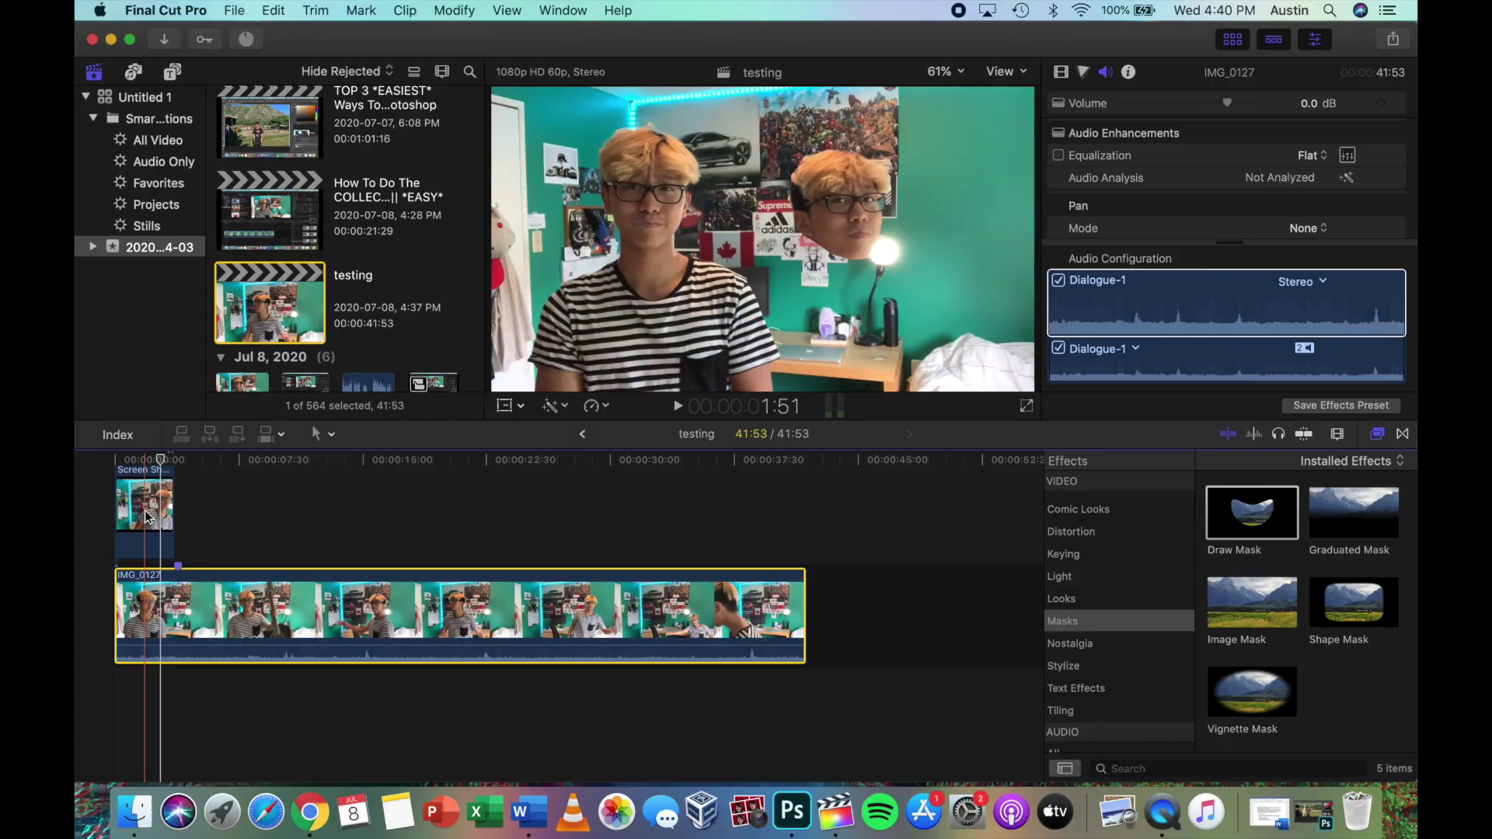
click(146, 516)
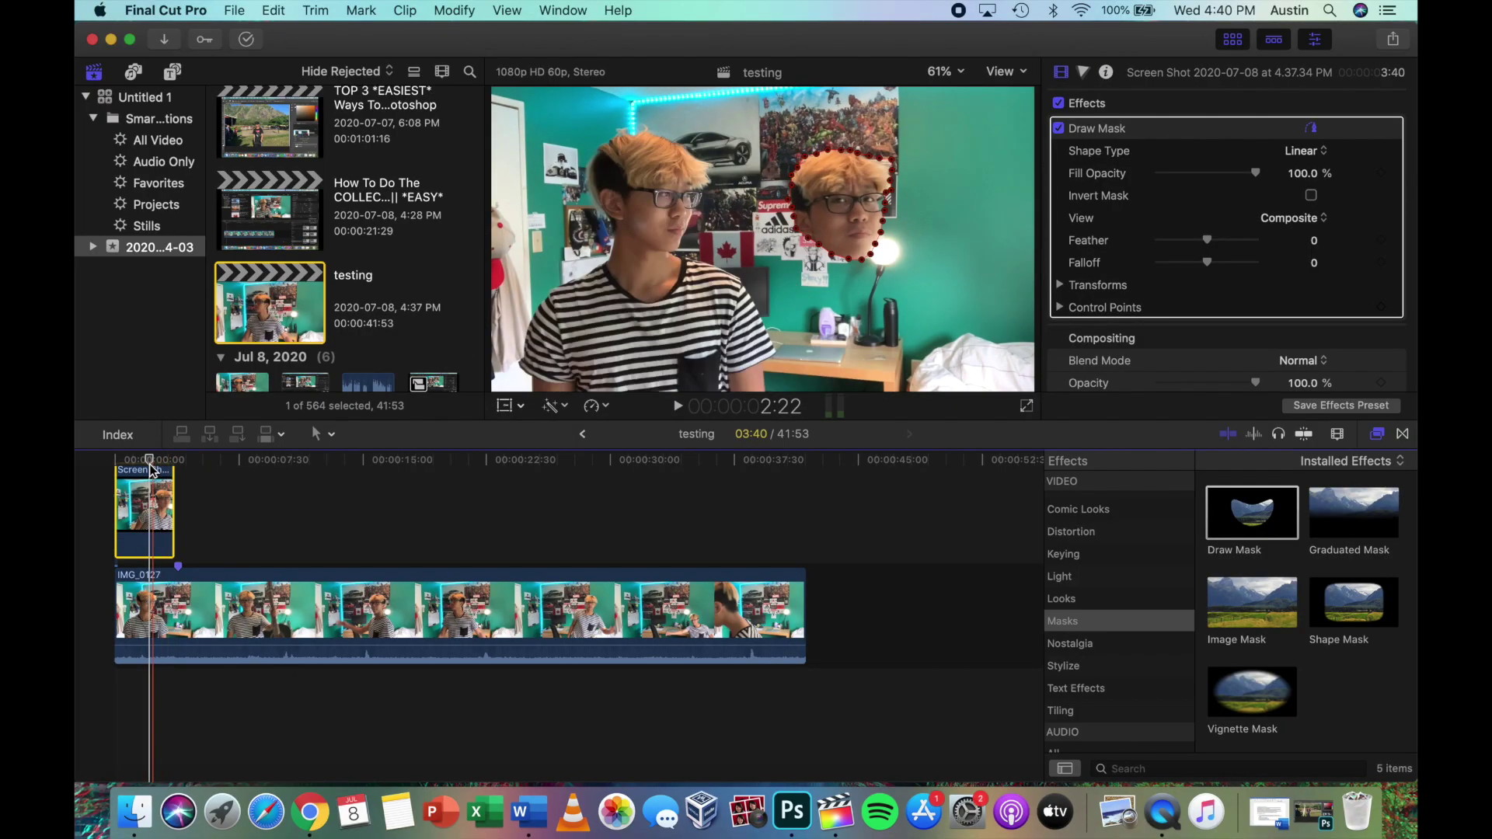
- Add keyframes for the screenshot clip's Transform parameters at the start of the timeline
drag(153, 463, 115, 460)
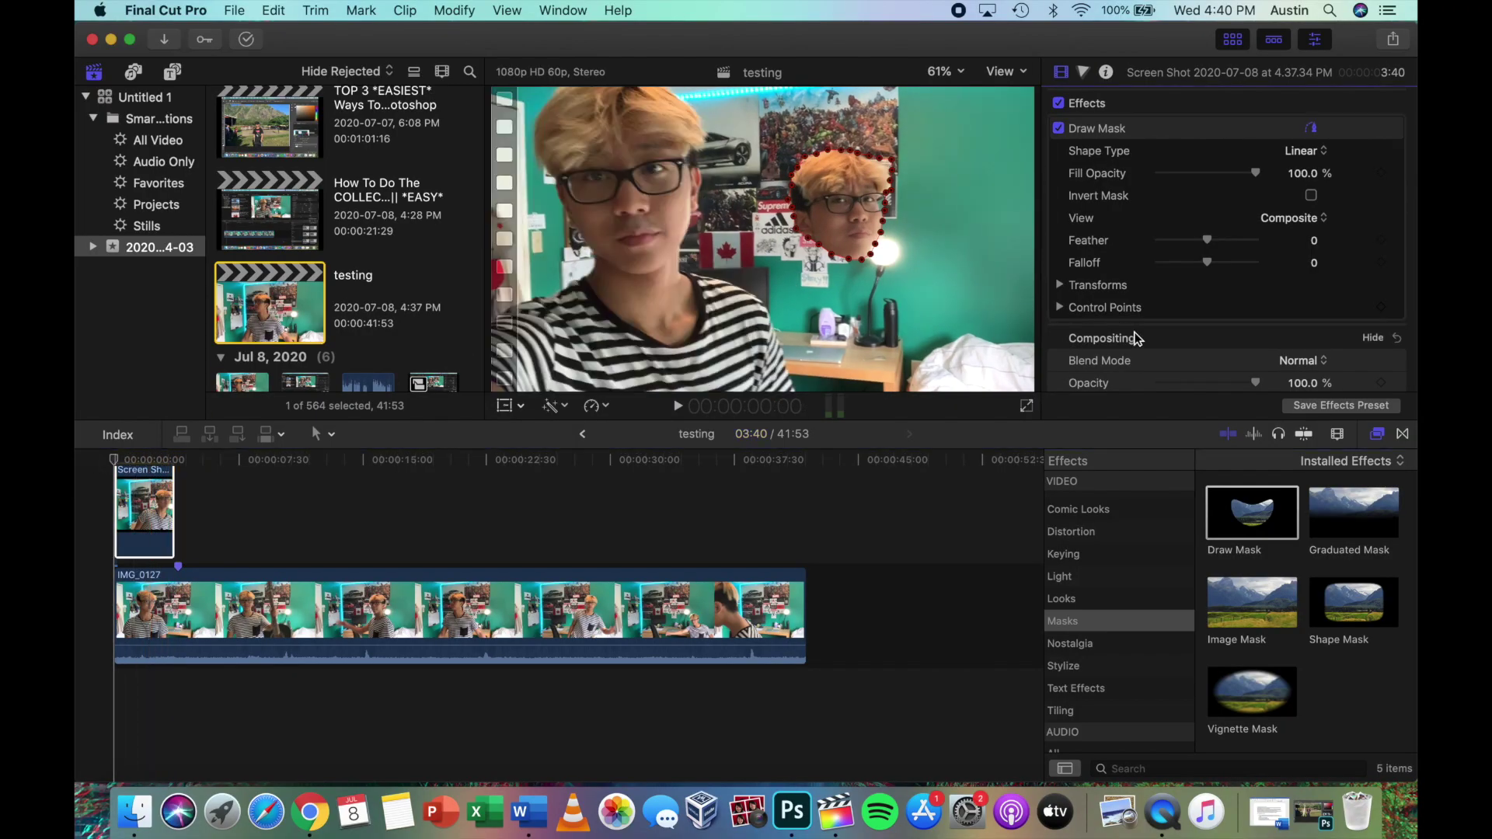
scroll(1136, 339, down, 3)
scroll(1136, 340, down, 2)
click(130, 531)
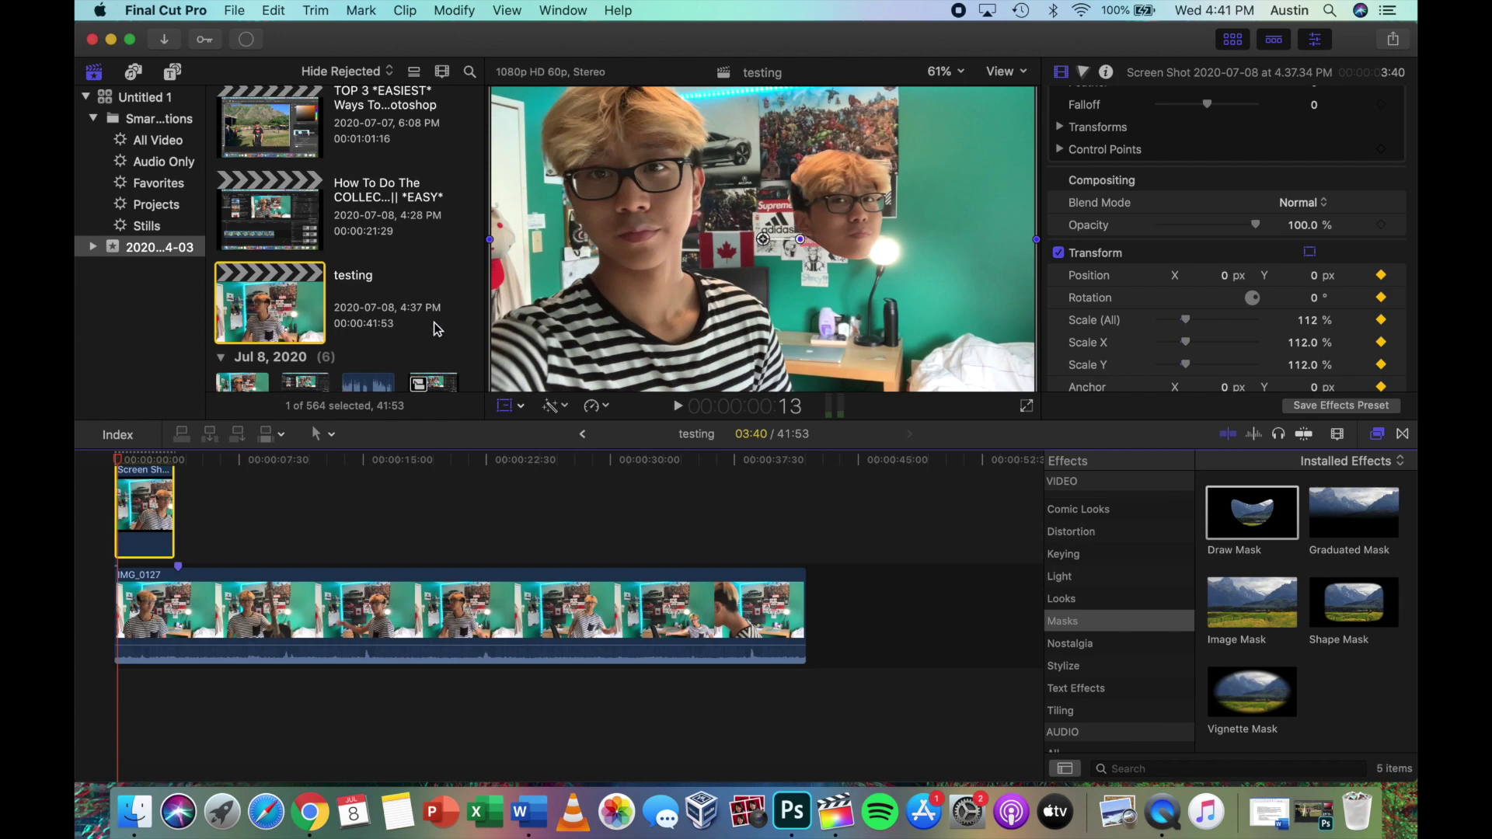
- Animate the cut-out head over successive frames, moving it upward and out to about X 433.9 px, Y -215.9 px
key(Right)
click(839, 208)
drag(840, 213, 855, 135)
key(Right)
key(Right)
- Advance further through the frames and return the cut-out head to about X -3.0 px, Y -1.8 px
key(Right)
key(Right)
drag(855, 136, 963, 275)
key(Right)
key(Right)
key(Right)
key(Right)
key(Right)
key(Right)
key(Right)
key(Right)
key(Right)
key(Right)
key(Right)
key(Right)
key(Right)
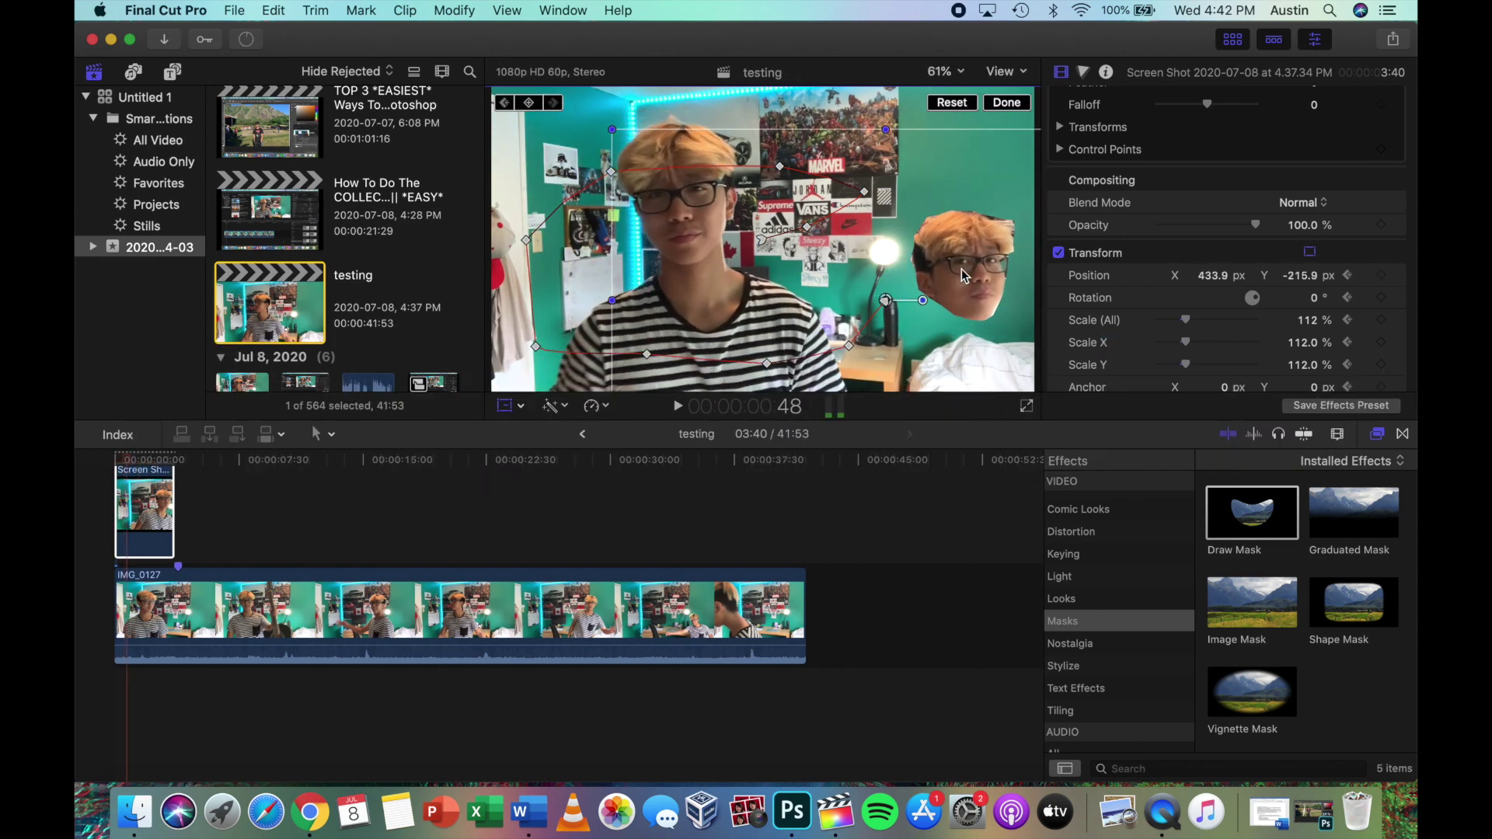
drag(963, 275, 842, 230)
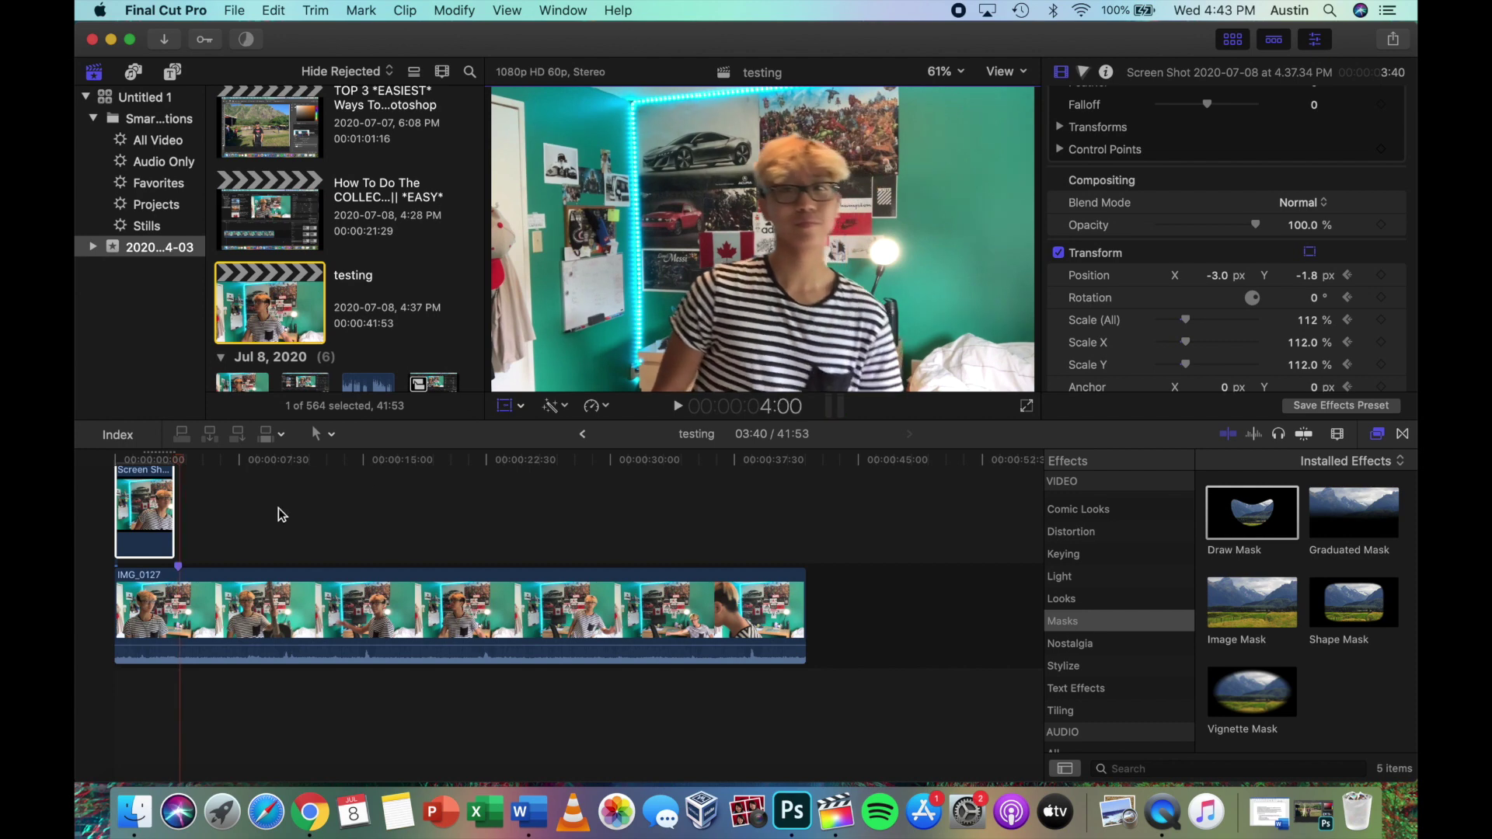
- Play the animation from the start of the timeline to review the floating head's movement
drag(179, 466, 97, 463)
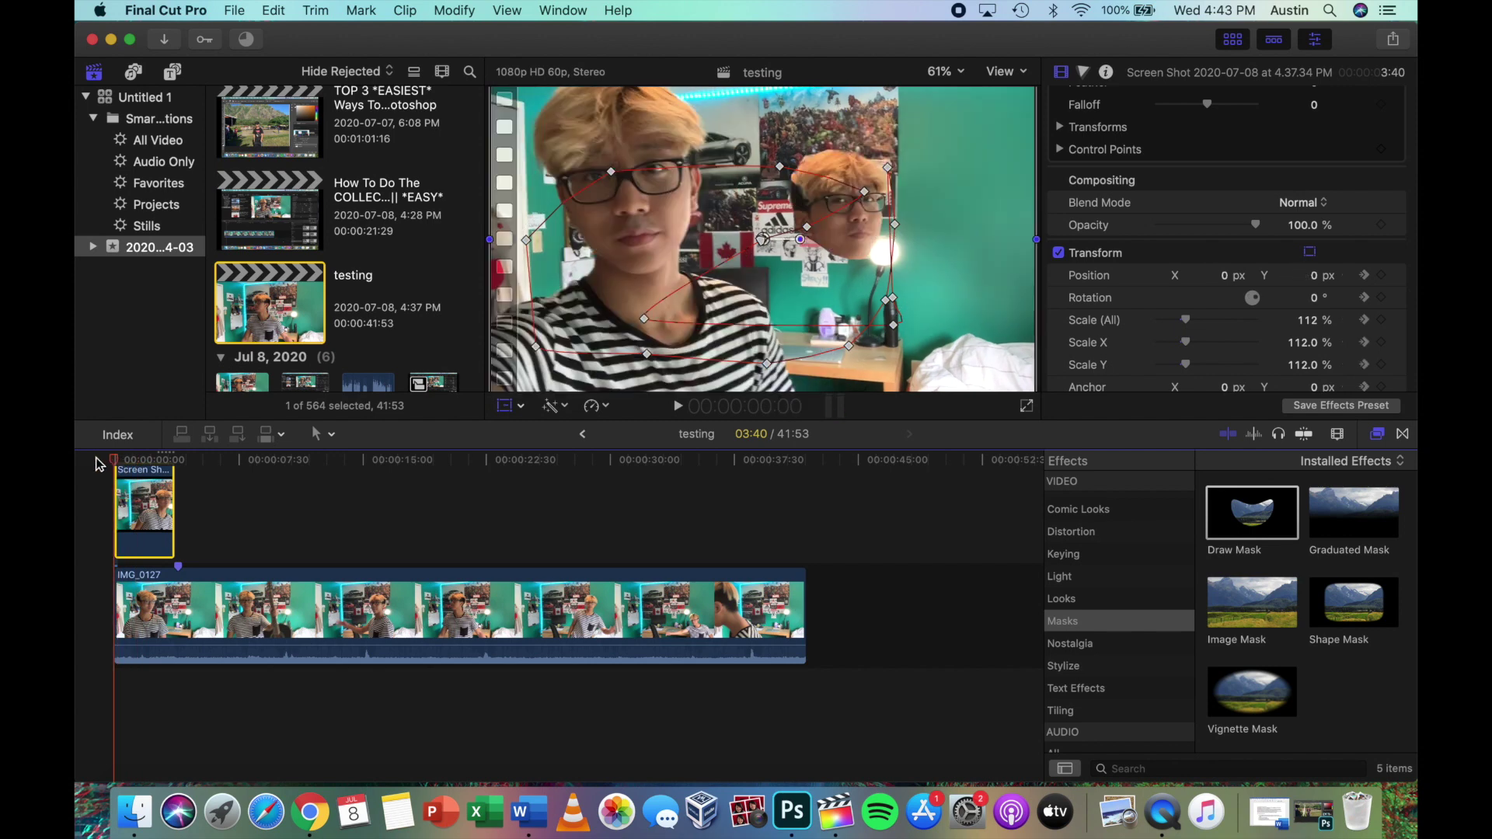
key(space)
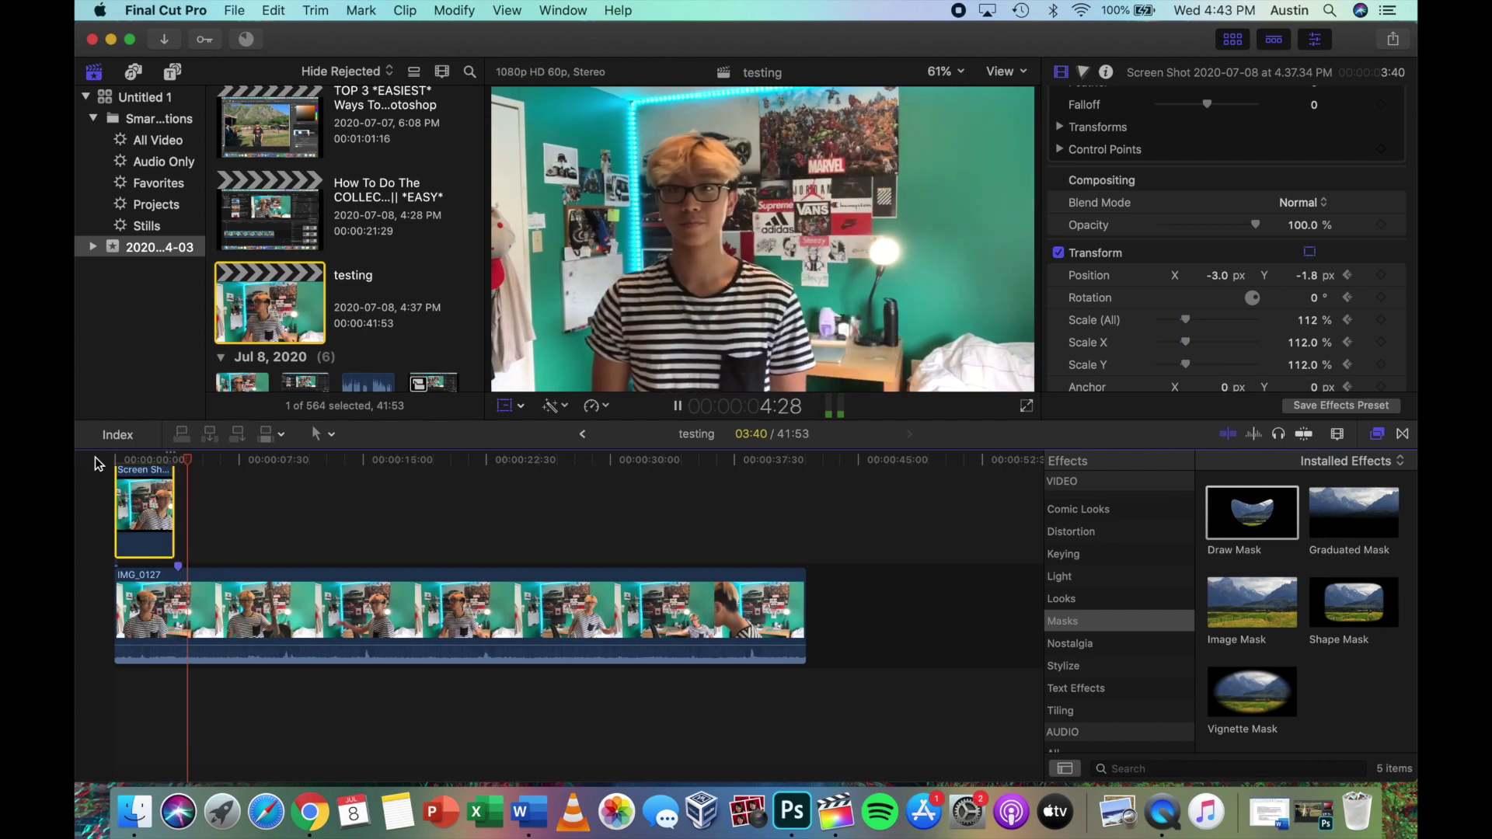
key(space)
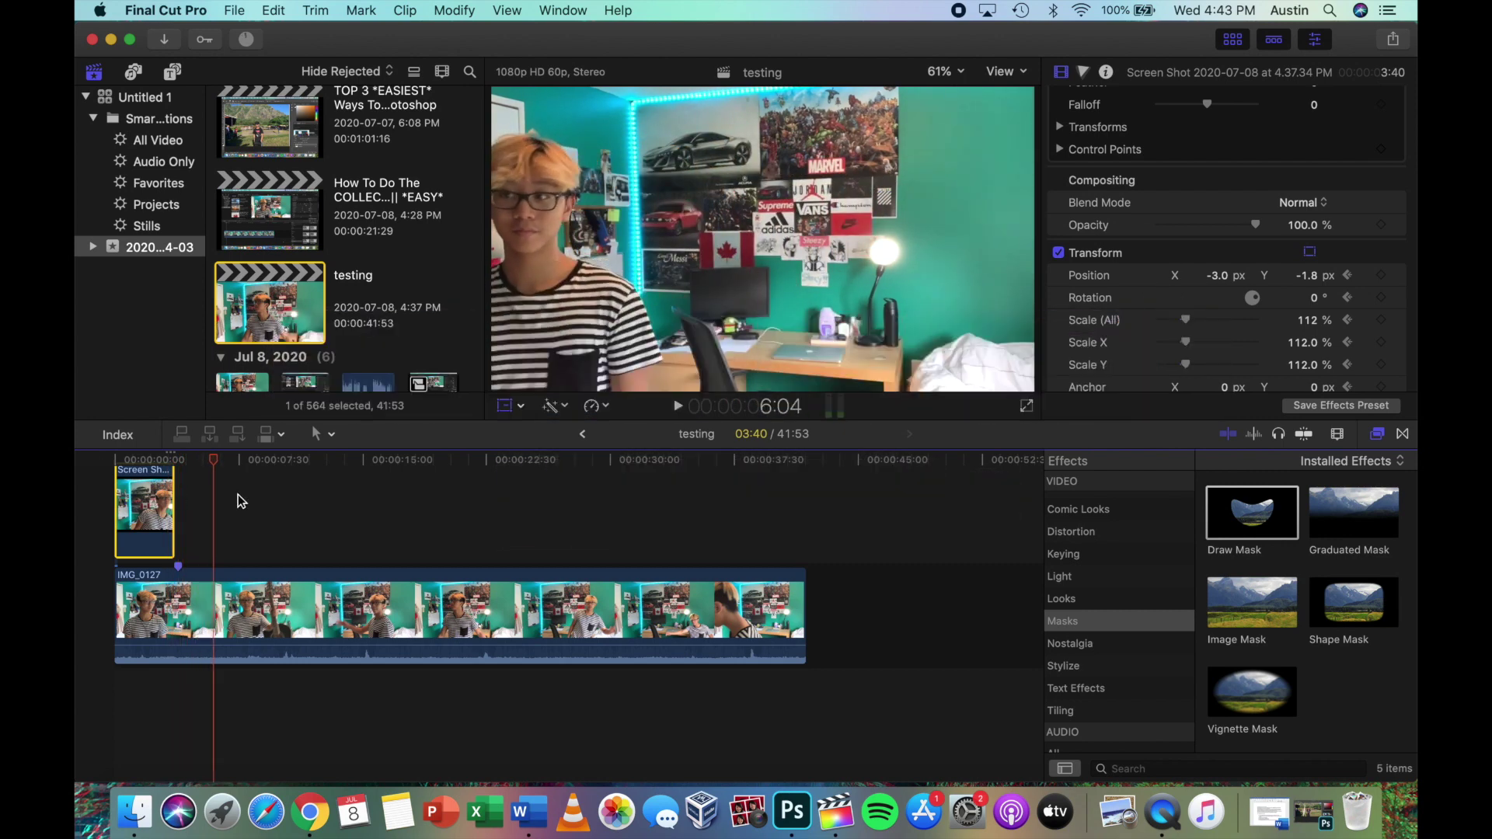